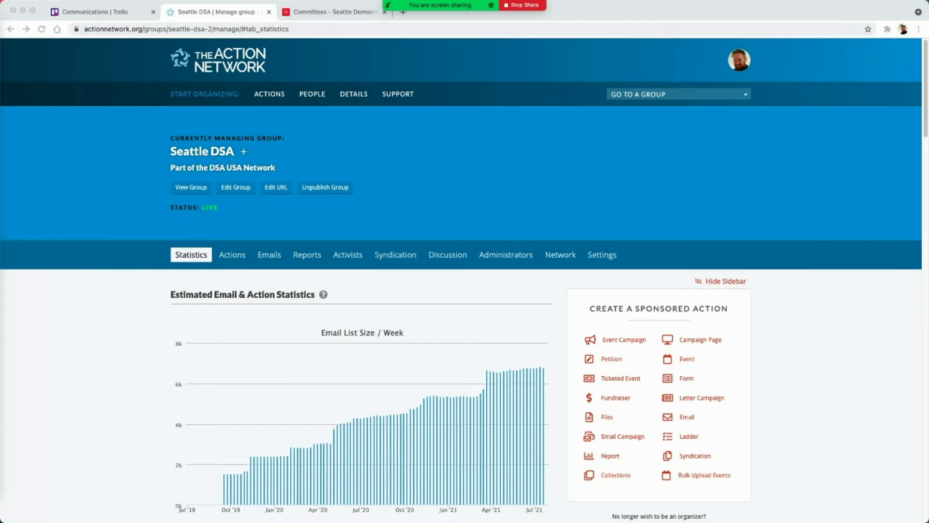
# Start creating a new event for the Seattle DSA group
pyautogui.click(90, 170)
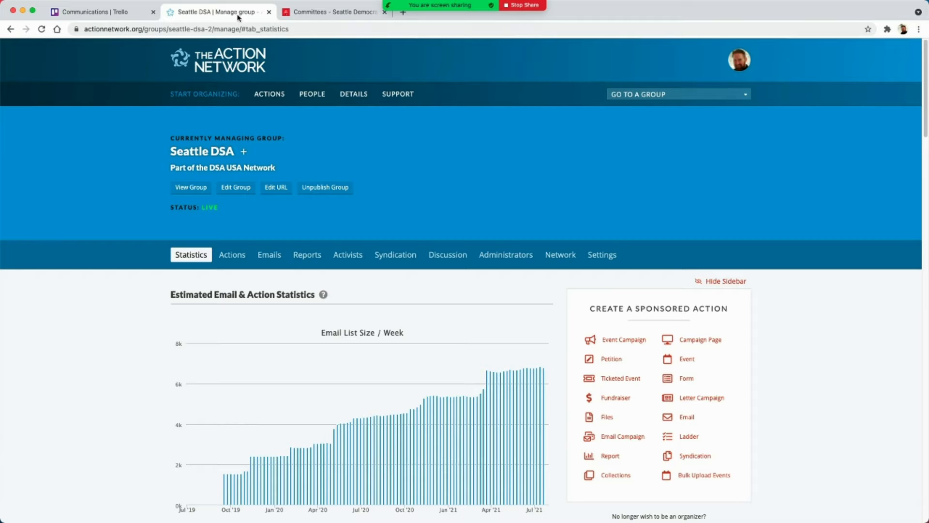
pyautogui.click(310, 97)
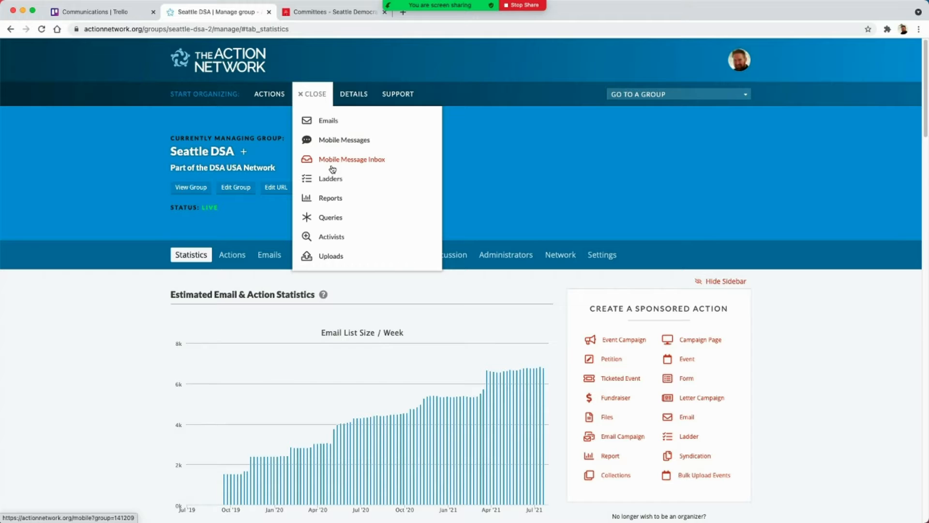
pyautogui.click(270, 93)
pyautogui.moveTo(304, 141)
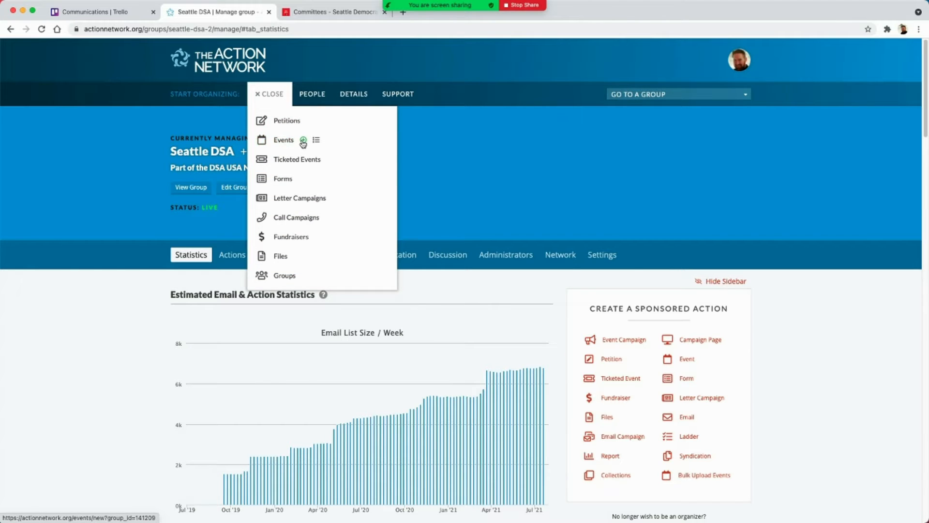
pyautogui.click(303, 143)
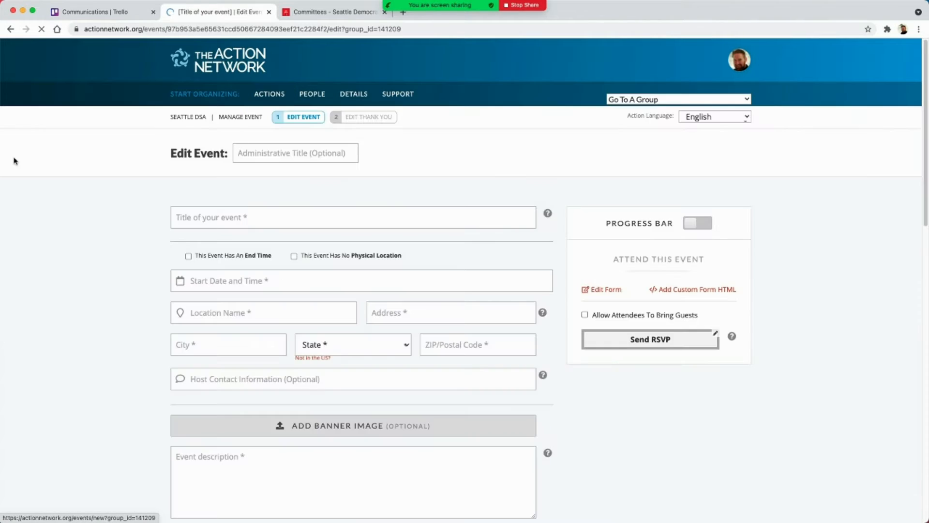
# Set the event's administrative title to "SKILL SHARE TEST"
pyautogui.click(252, 154)
pyautogui.write('SKILL SHARE TEST')
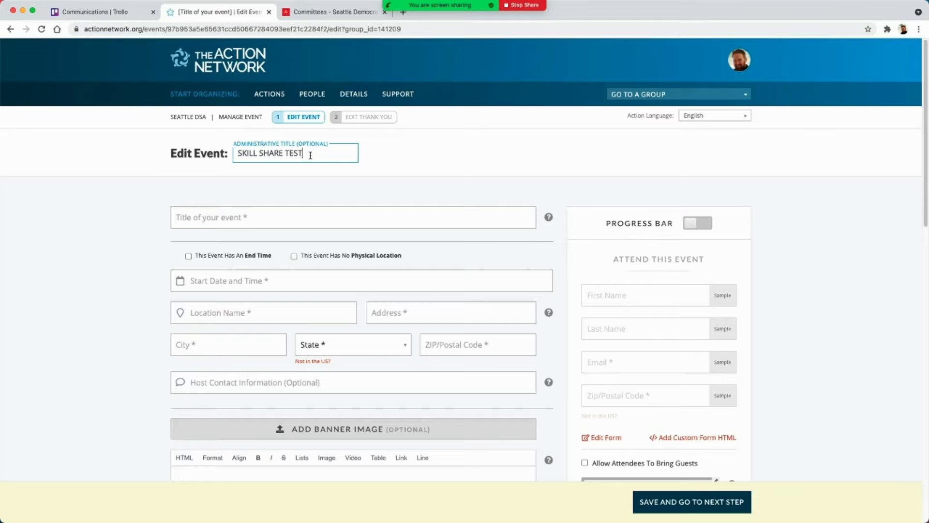
pyautogui.click(252, 227)
pyautogui.click(143, 199)
pyautogui.rightClick(294, 257)
pyautogui.click(295, 260)
pyautogui.click(294, 258)
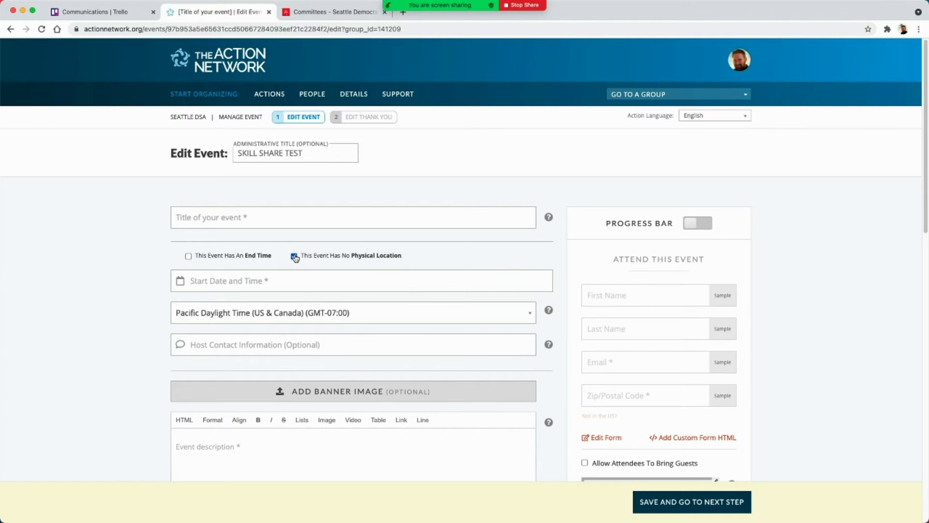
pyautogui.click(293, 257)
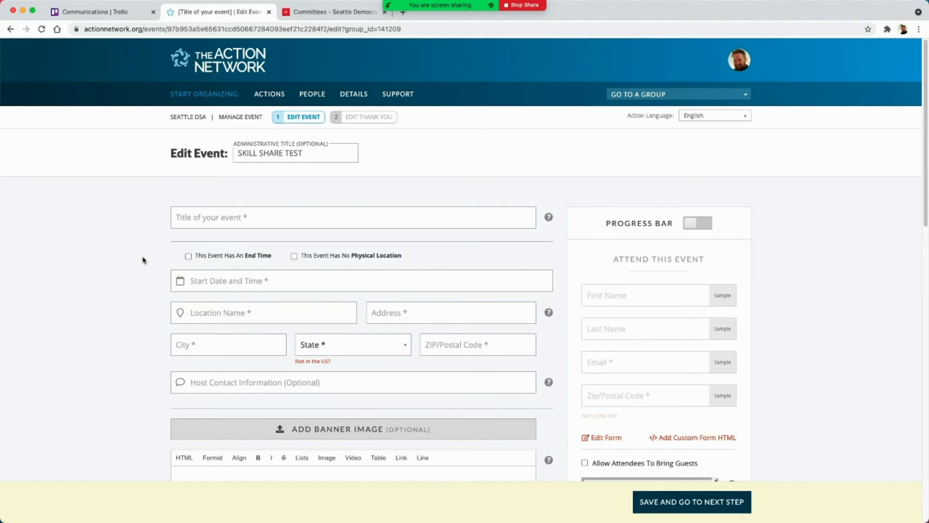
# Enter "SKILL SHARE TEST" as the public title of the event
pyautogui.scroll(-5, 143, 260)
pyautogui.scroll(3, 143, 260)
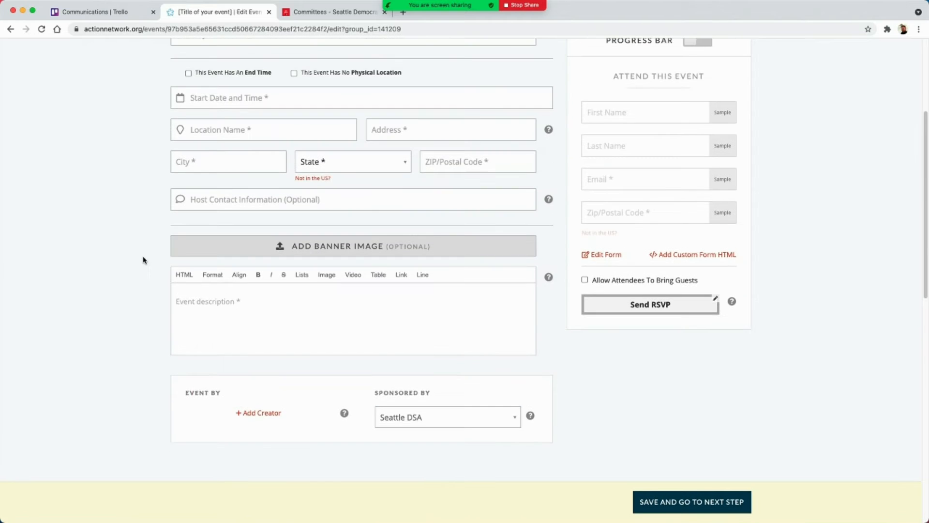
pyautogui.scroll(2, 143, 260)
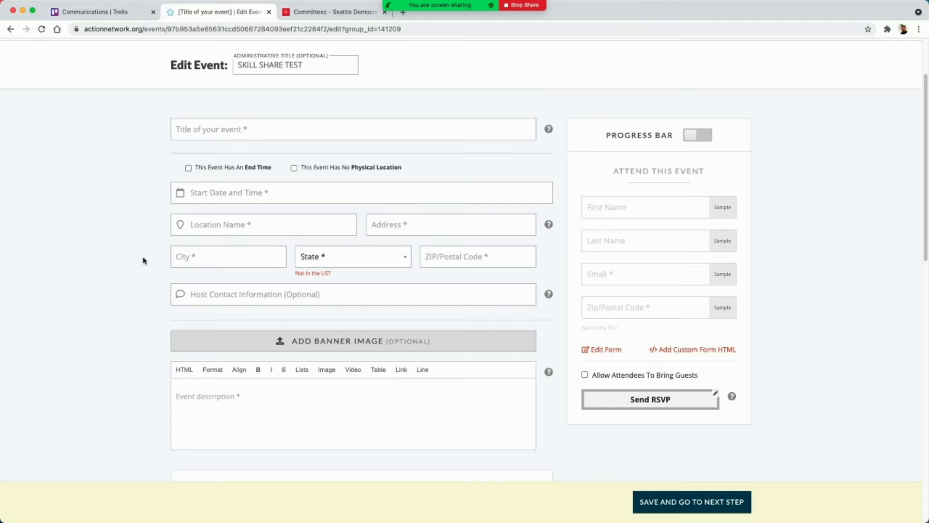
pyautogui.click(204, 134)
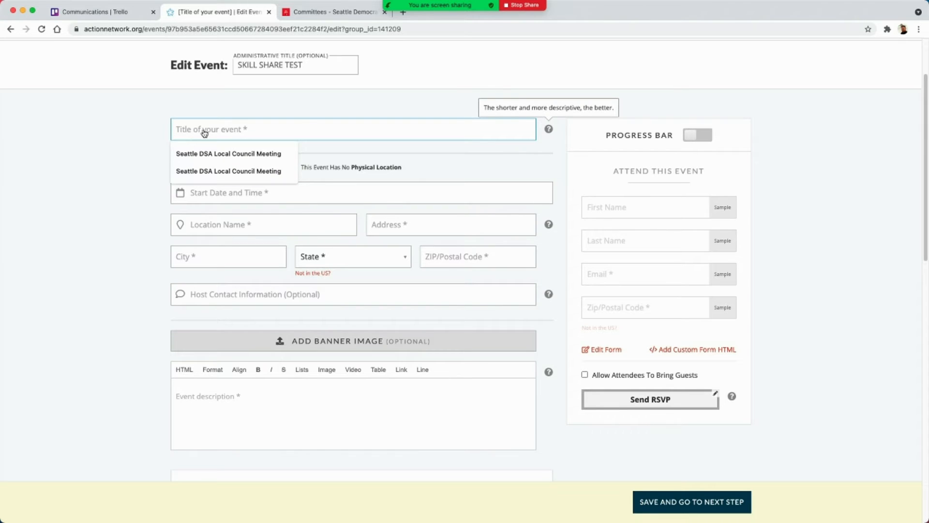
pyautogui.write('SKILL SHARE TEST')
# Set the event start to July 30, 2021 at 2:00 PM and mark the event as having no physical location
pyautogui.click(225, 198)
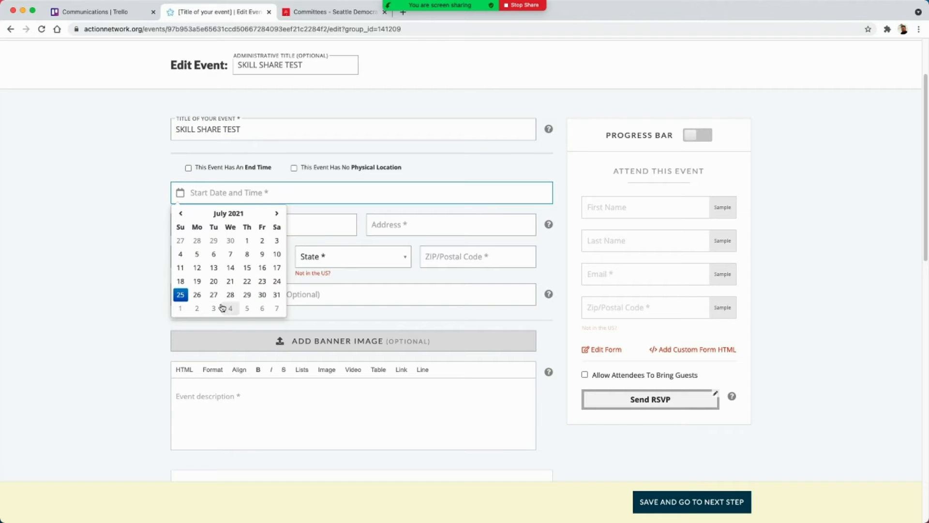
pyautogui.click(260, 296)
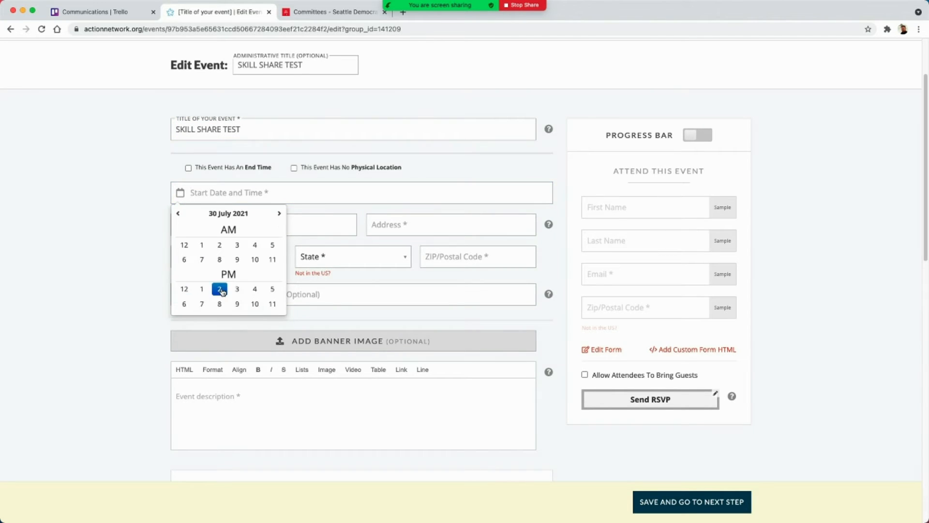
pyautogui.click(220, 289)
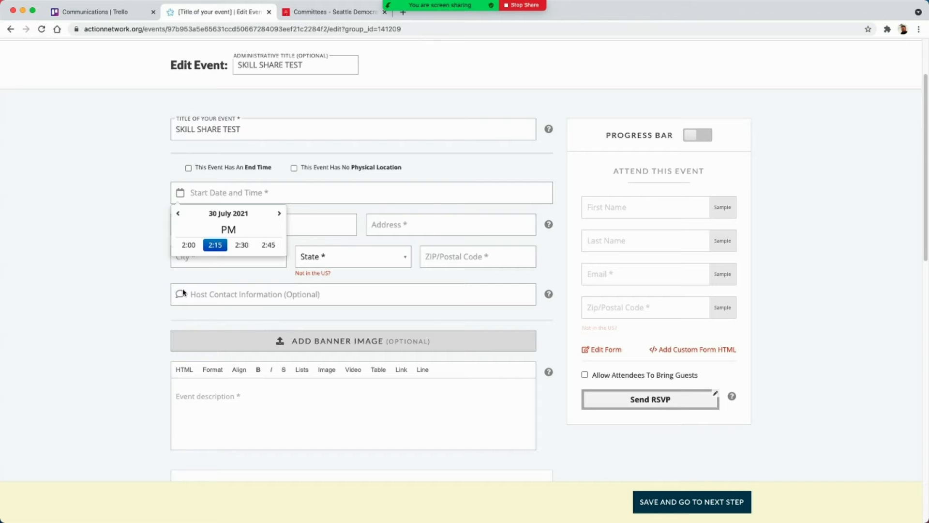
pyautogui.click(189, 245)
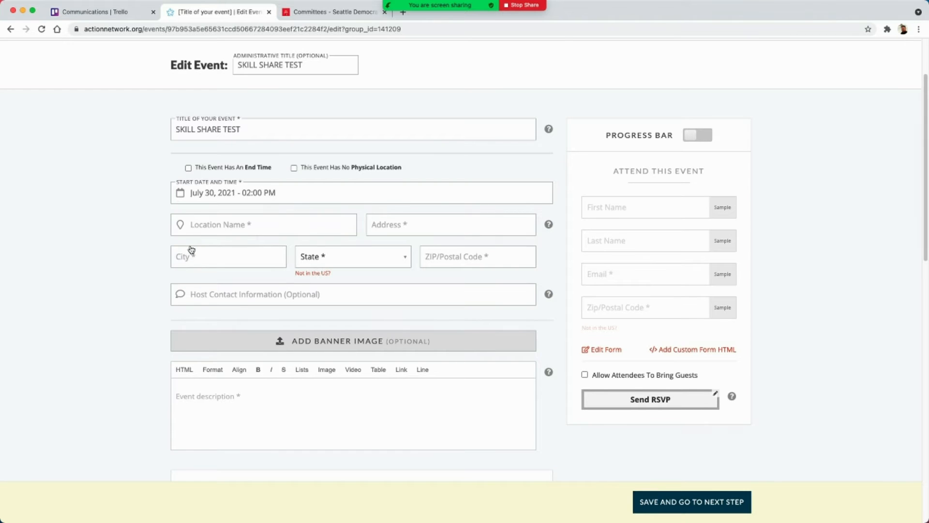
pyautogui.click(232, 230)
pyautogui.click(312, 168)
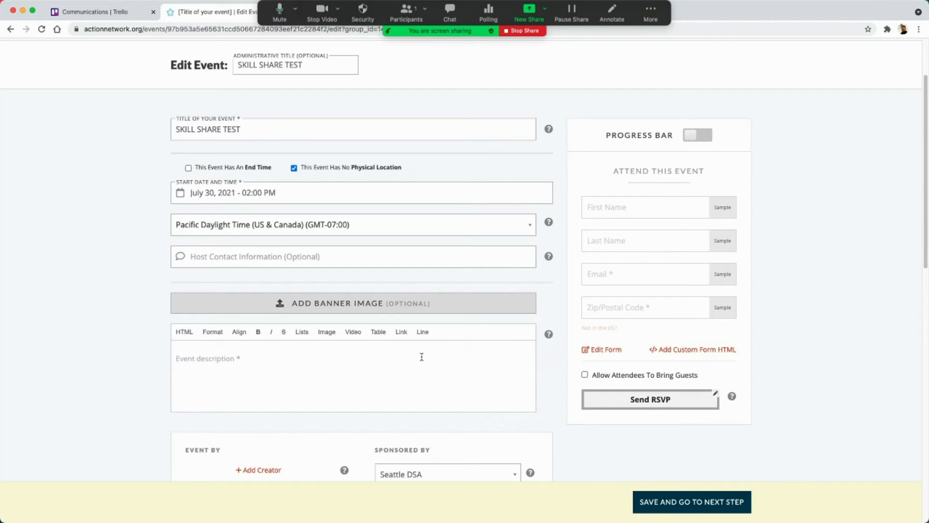
# Enter the event description "This is a test and triumph."
pyautogui.click(299, 356)
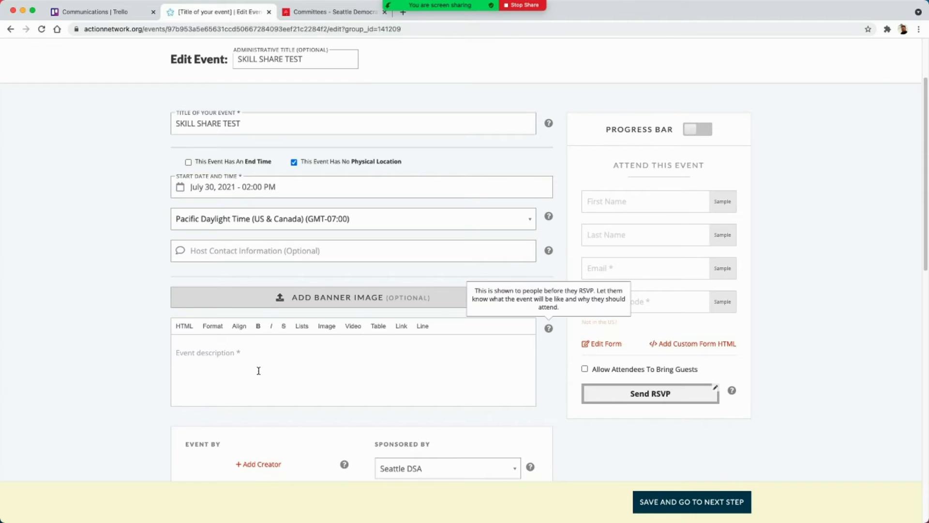
pyautogui.write('This is ')
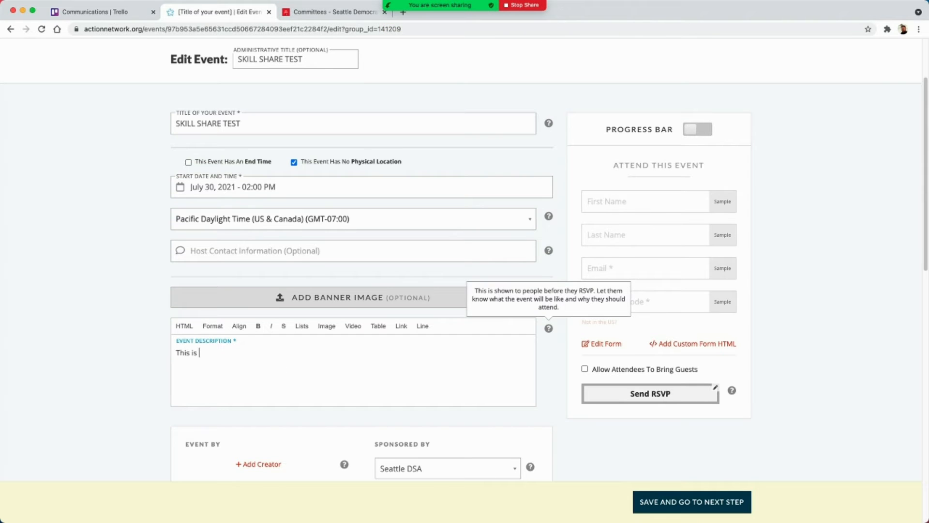
pyautogui.write('a test and triumph.')
pyautogui.click(859, 228)
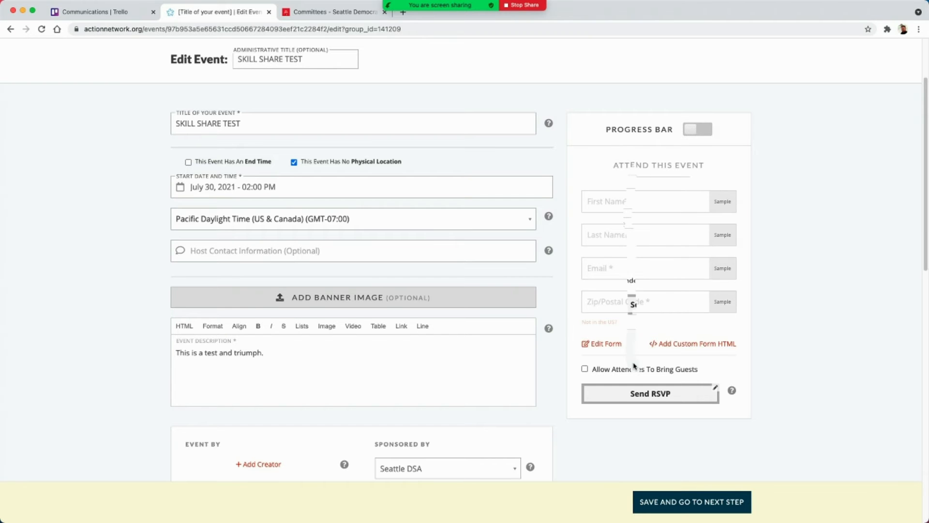
# Review the remaining event settings and the groups that can be chosen as the event's sponsor
pyautogui.scroll(-8, 629, 315)
pyautogui.scroll(6, 627, 342)
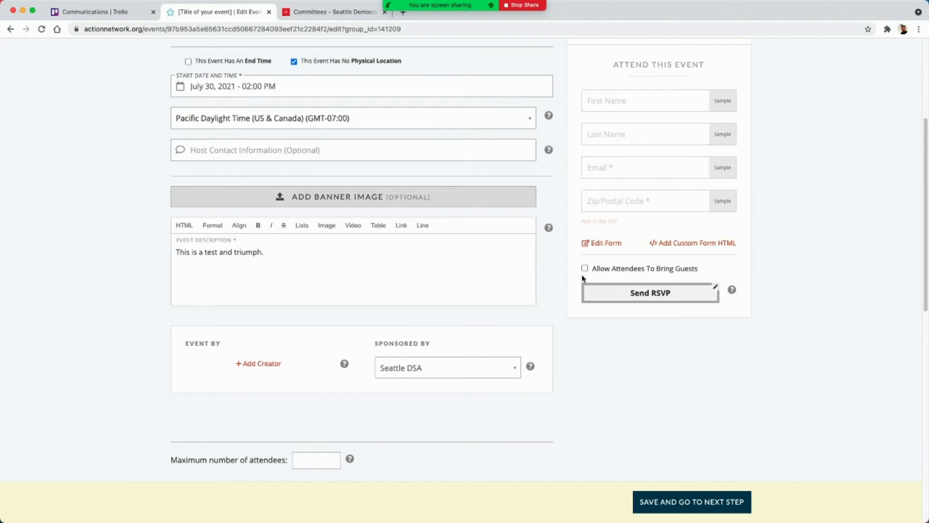
pyautogui.scroll(1, 604, 337)
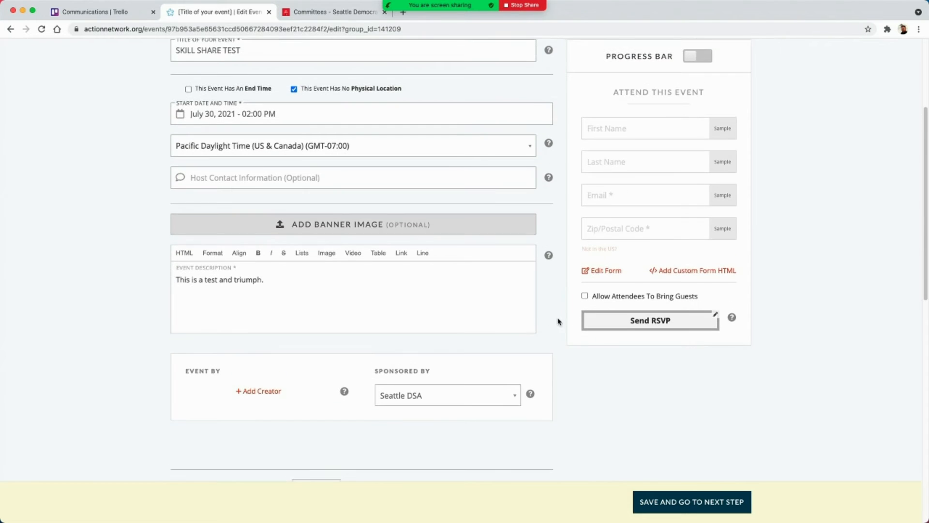
pyautogui.scroll(-2, 518, 315)
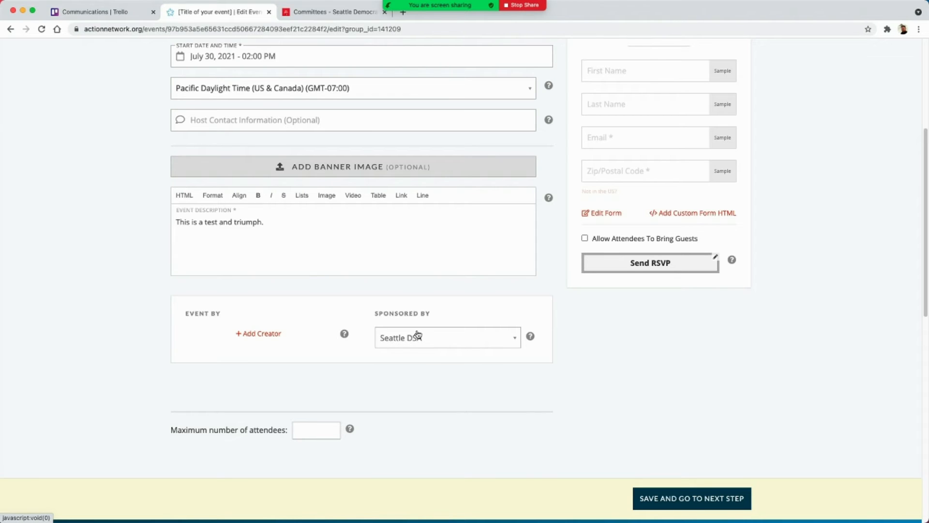
pyautogui.click(418, 334)
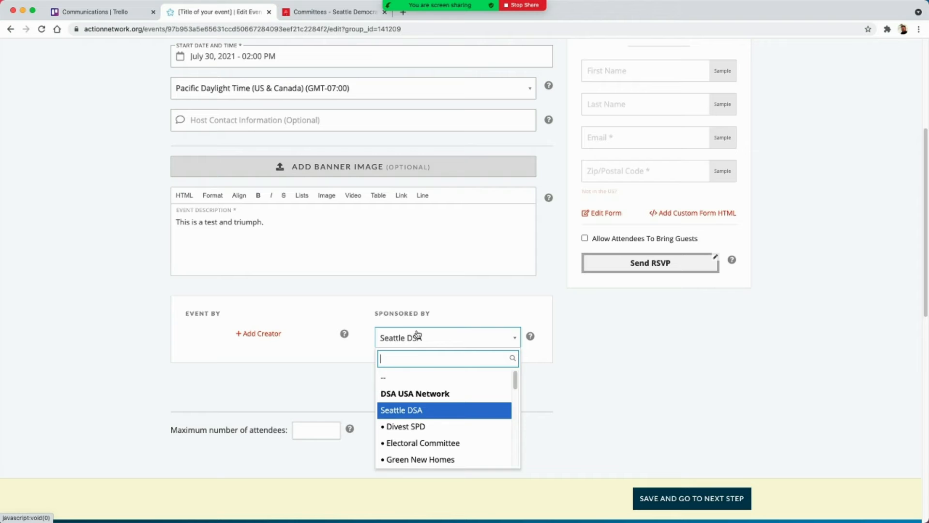
pyautogui.click(408, 267)
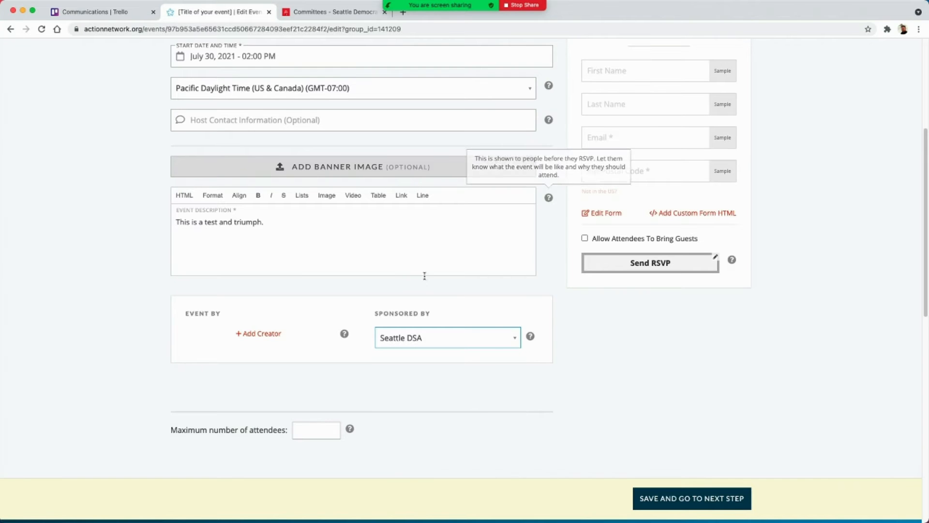
# Save the event details and go on to the thank-you page setup
pyautogui.scroll(-3, 323, 415)
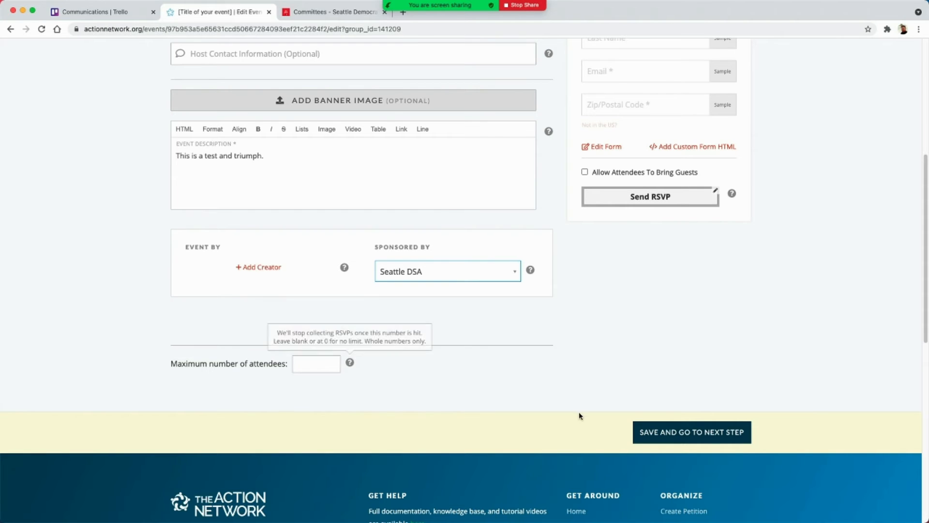
pyautogui.click(689, 432)
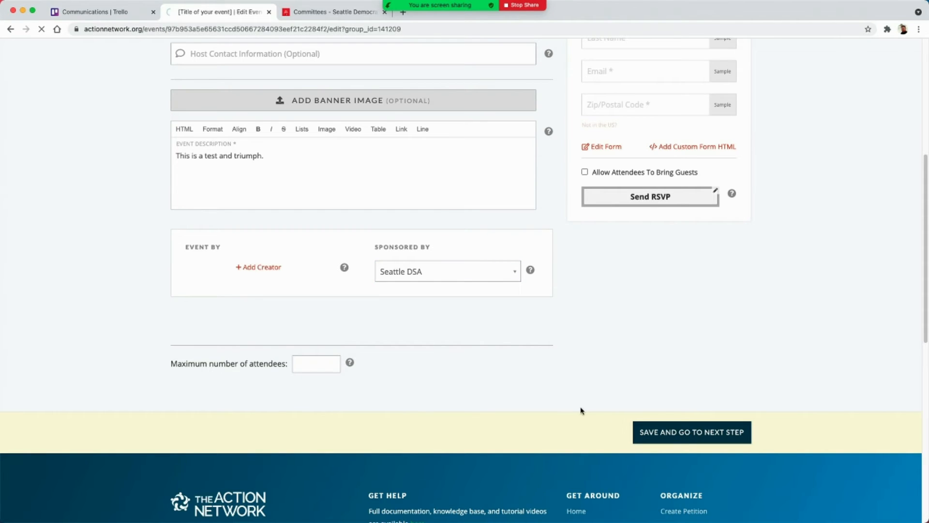
pyautogui.scroll(-2, 416, 242)
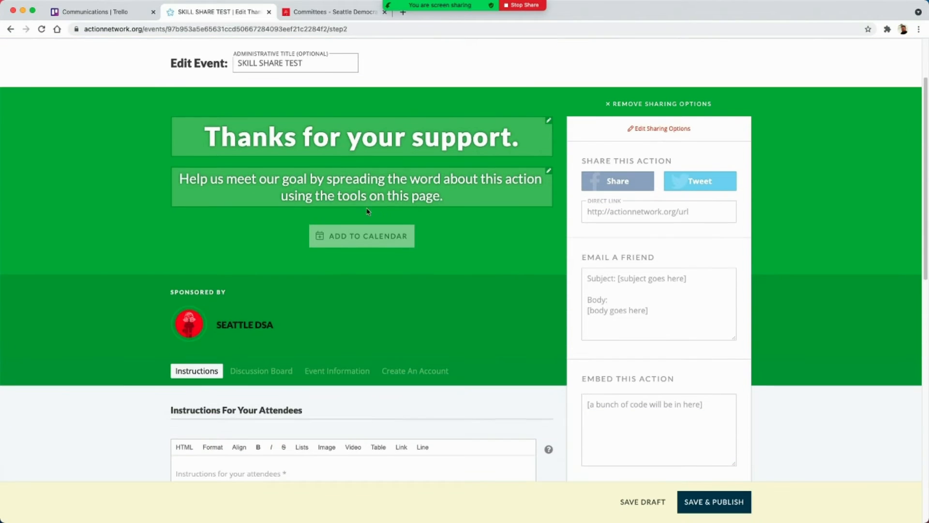
pyautogui.scroll(-2, 264, 194)
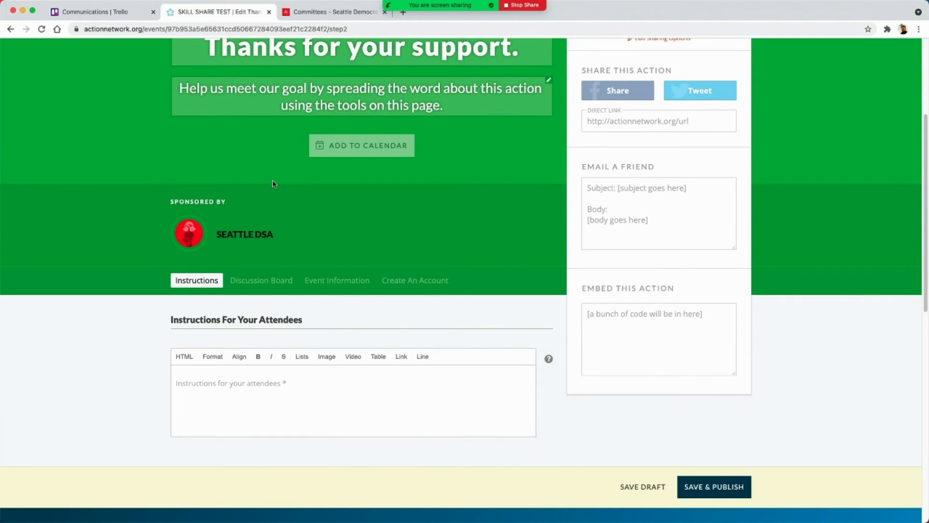
pyautogui.scroll(1, 267, 180)
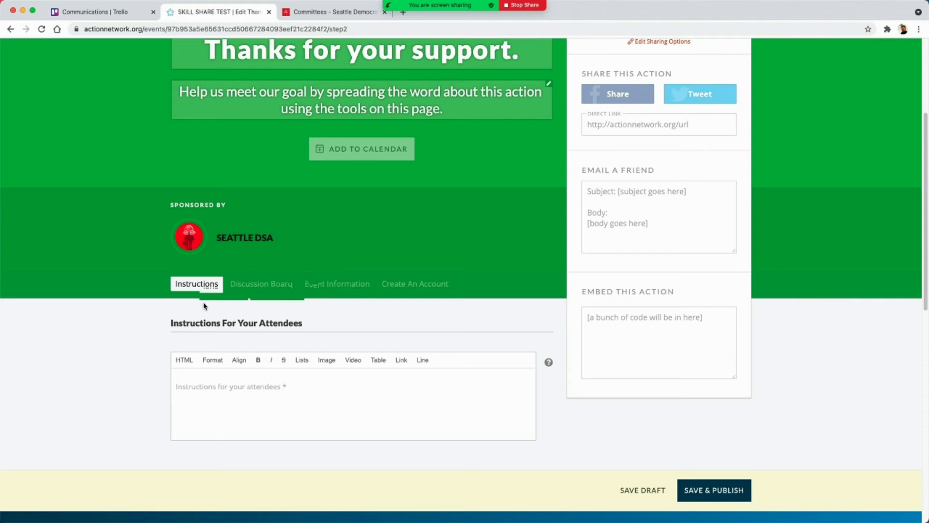
pyautogui.scroll(1, 206, 334)
# Enter "Zoom link" as the instructions for attendees on the thank-you page
pyautogui.moveTo(212, 399)
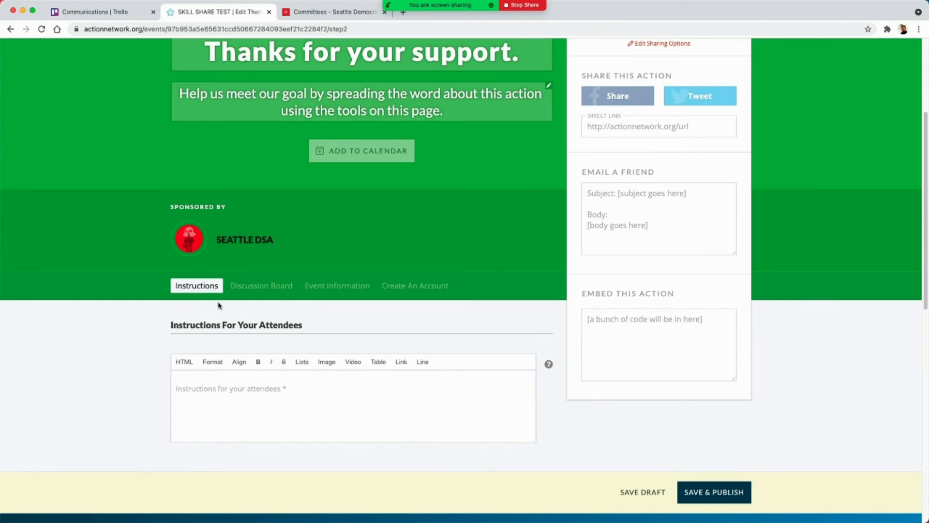
pyautogui.click(209, 287)
pyautogui.scroll(4, 222, 185)
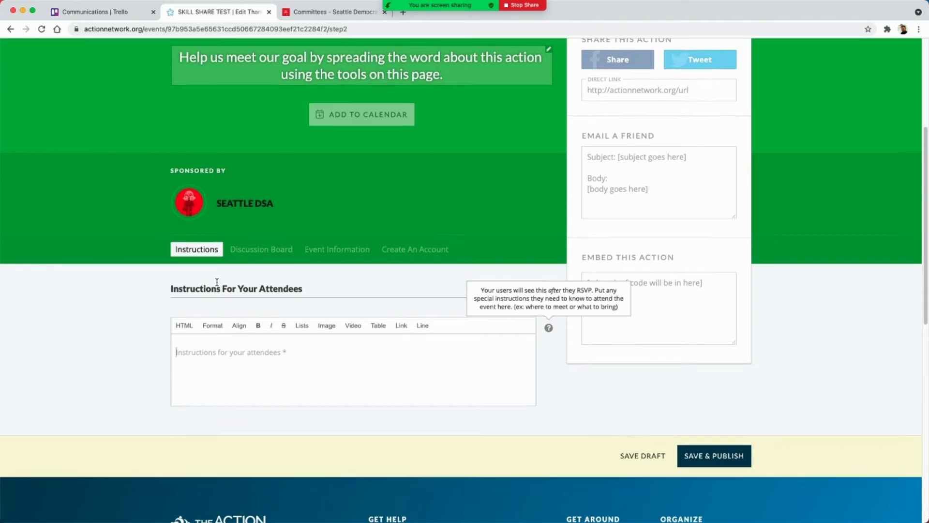
pyautogui.scroll(1, 219, 283)
pyautogui.scroll(5, 241, 96)
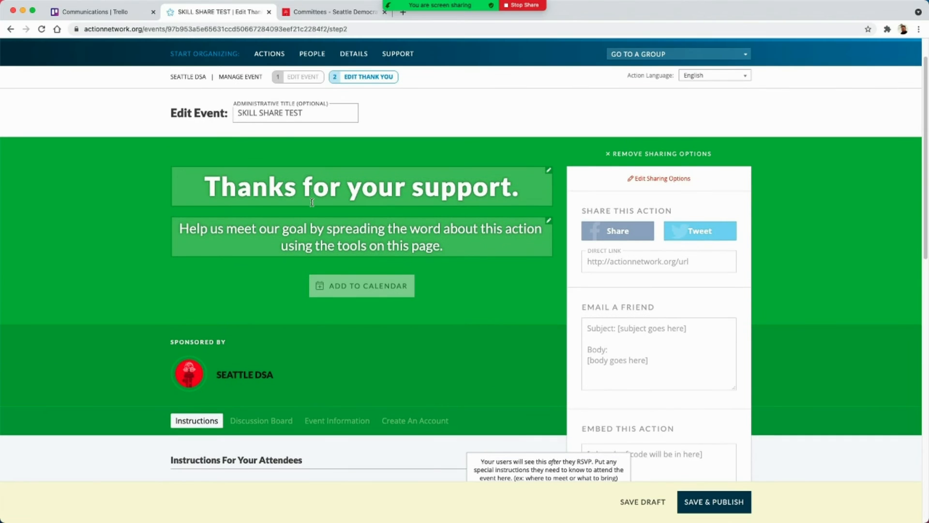
pyautogui.scroll(-6, 541, 315)
pyautogui.scroll(1, 473, 290)
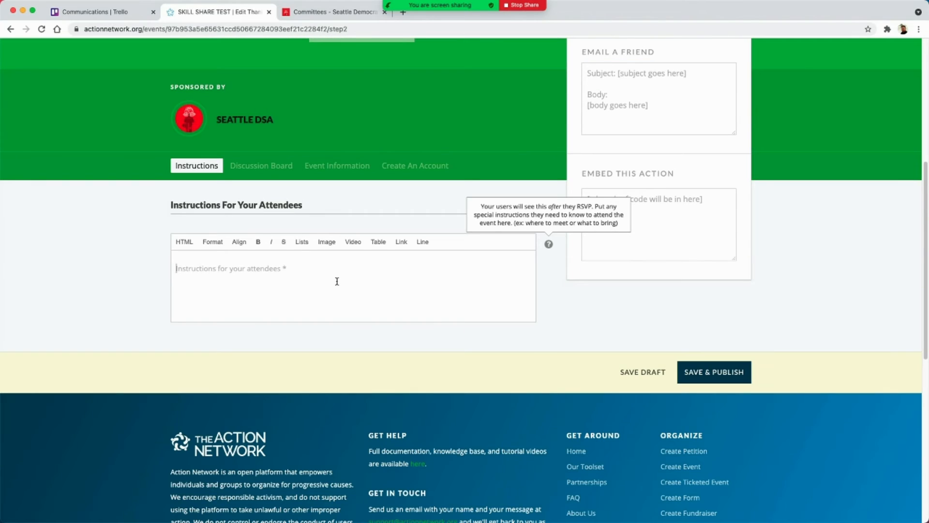
pyautogui.write('Zoom link')
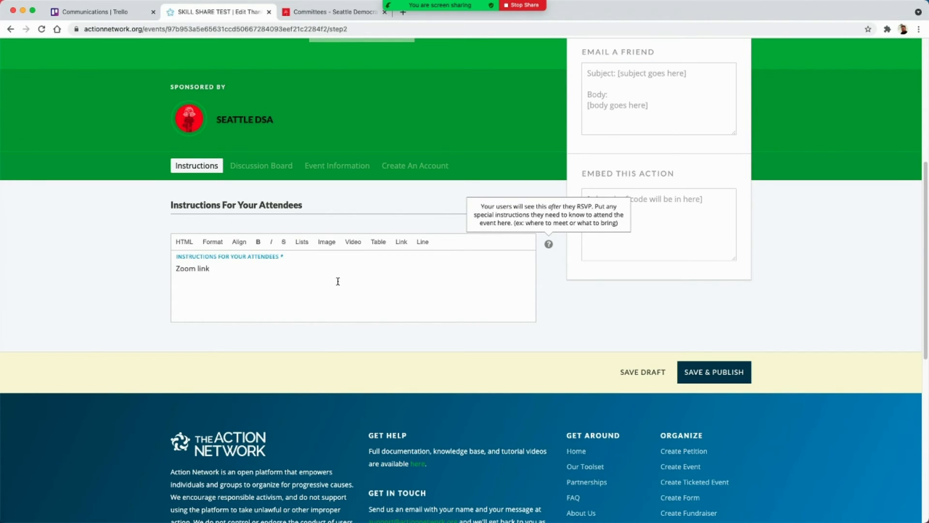
pyautogui.scroll(5, 363, 266)
pyautogui.scroll(-3, 541, 288)
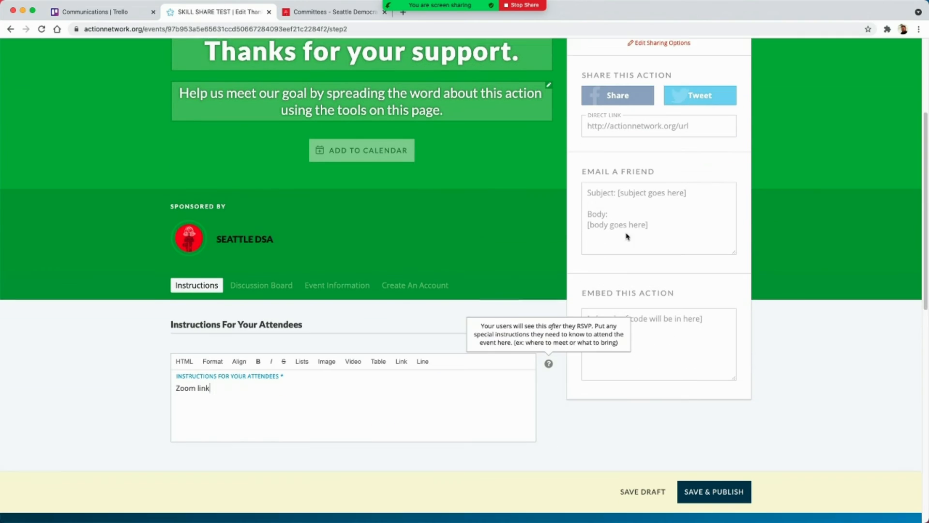
pyautogui.scroll(2, 622, 79)
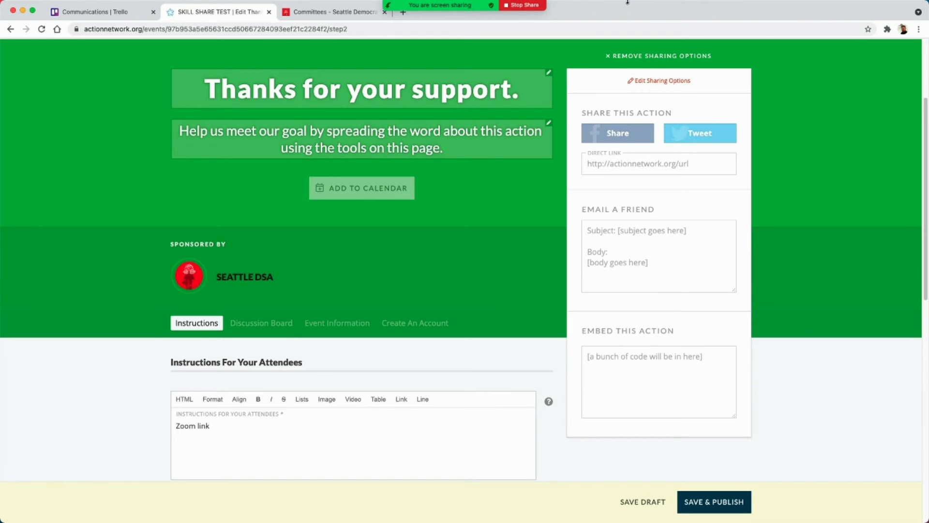
# Remove the sharing options from the thank-you page, then save and publish the event
pyautogui.click(645, 56)
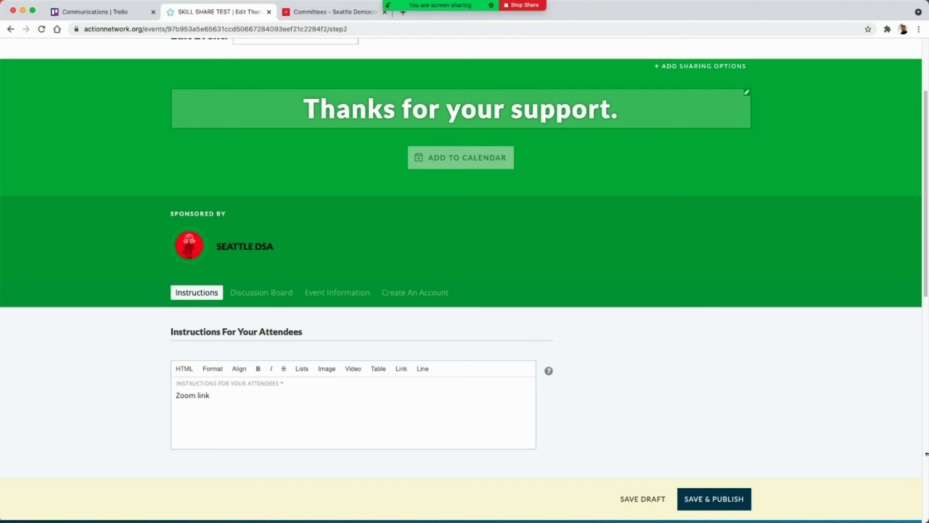
pyautogui.scroll(-1, 710, 500)
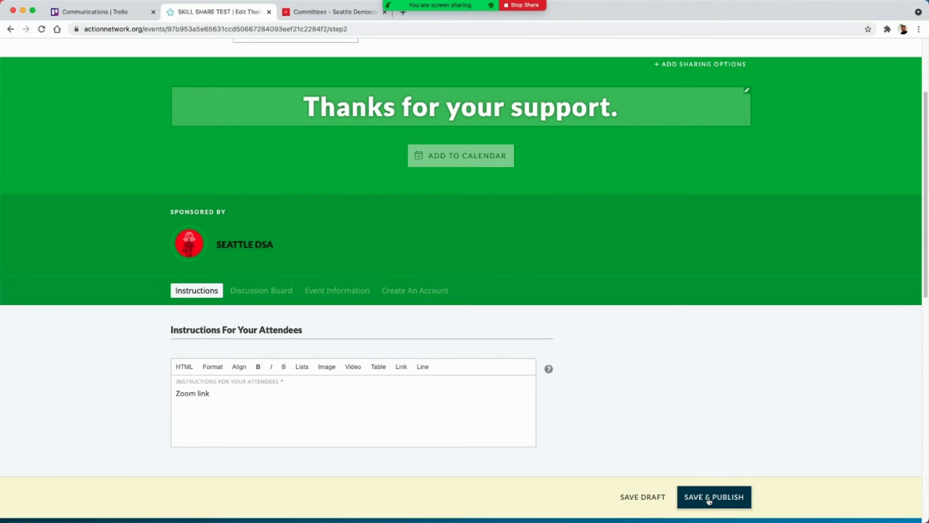
pyautogui.click(709, 500)
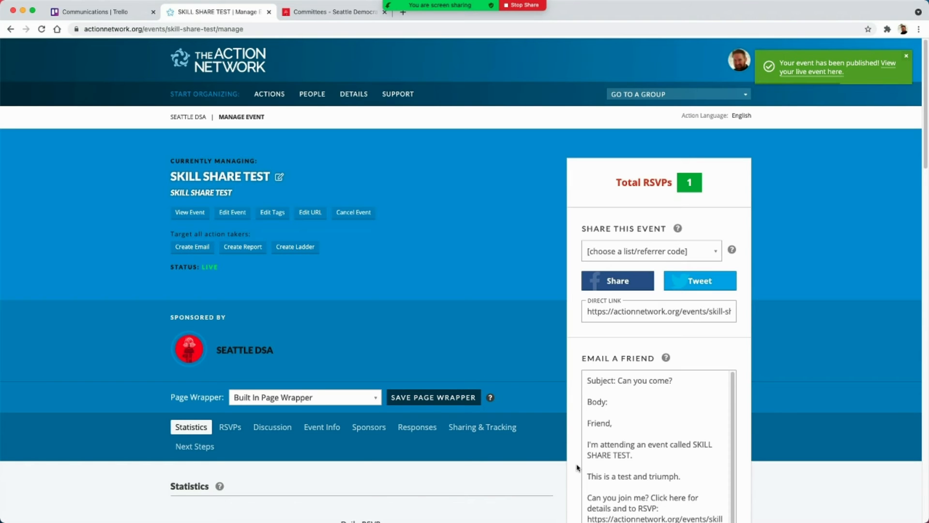
# Review the published event's management page, including its daily RSVP statistics and the website, referral and source tracking
pyautogui.scroll(-2, 191, 356)
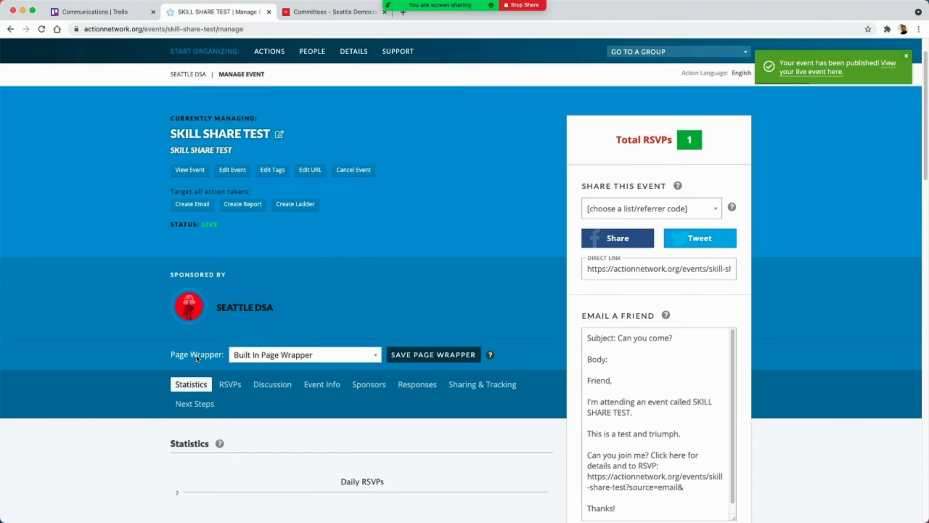
pyautogui.scroll(-5, 197, 358)
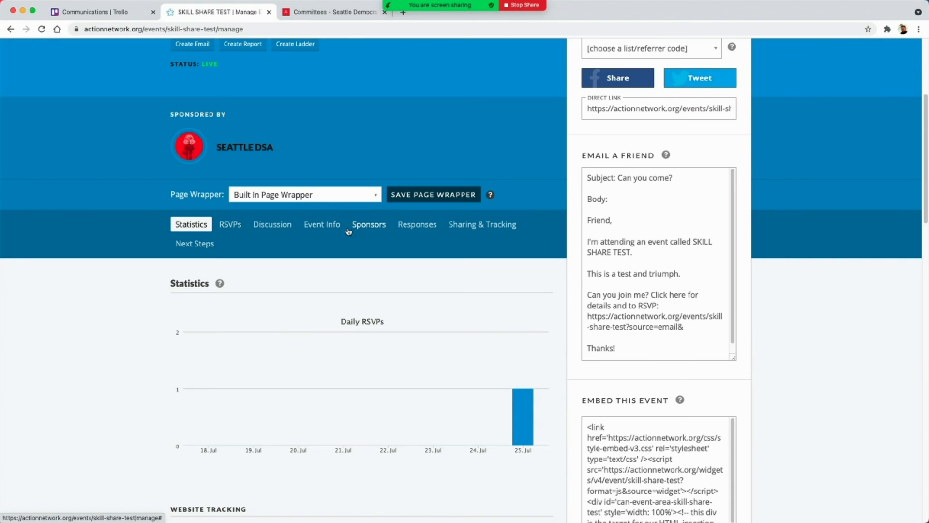
pyautogui.scroll(-3, 371, 277)
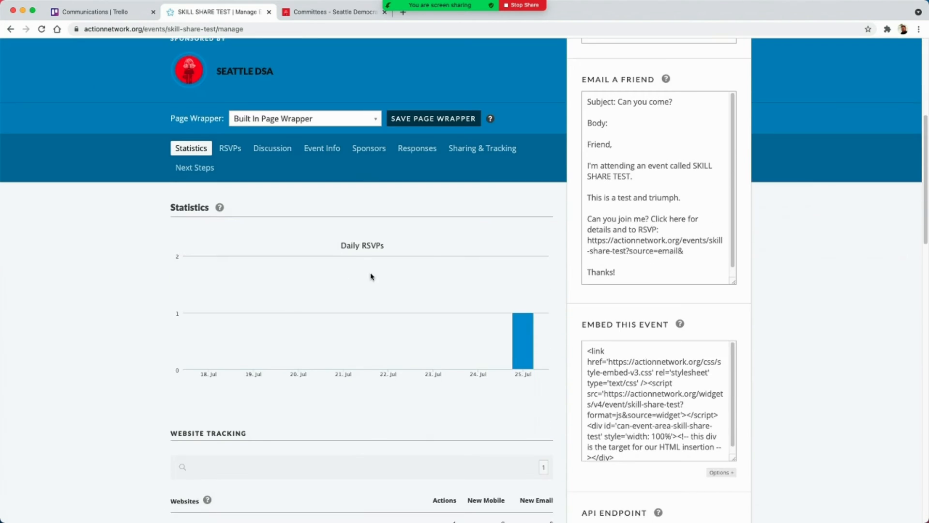
pyautogui.scroll(-5, 372, 276)
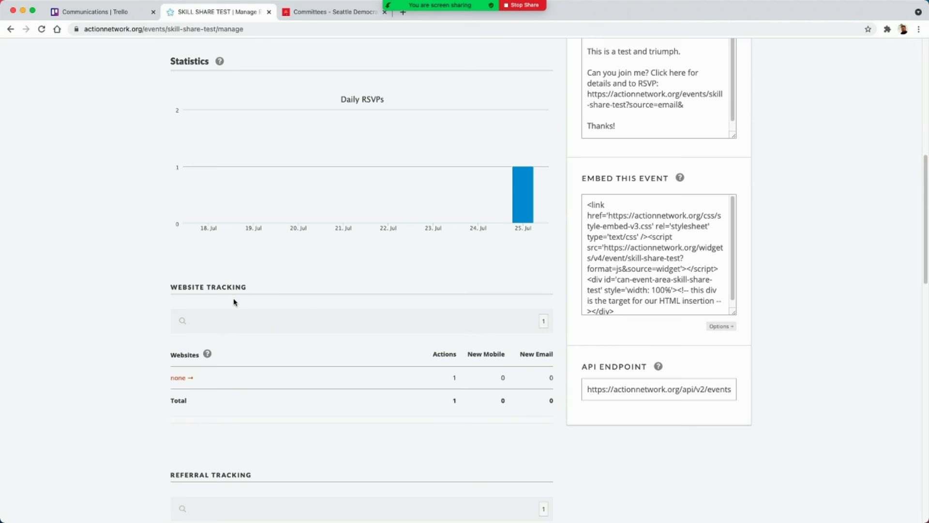
pyautogui.scroll(-5, 234, 302)
pyautogui.scroll(-6, 228, 320)
pyautogui.scroll(2, 228, 307)
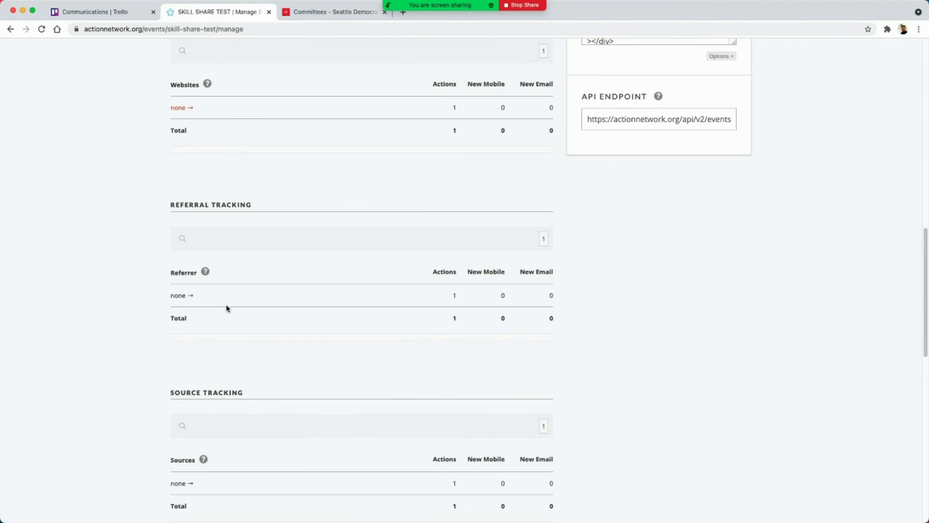
pyautogui.scroll(3, 226, 308)
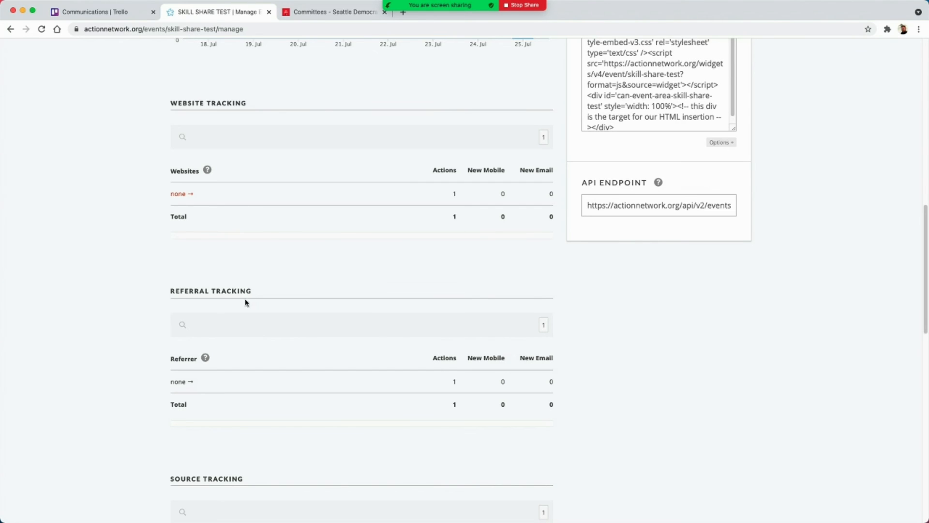
pyautogui.scroll(6, 384, 257)
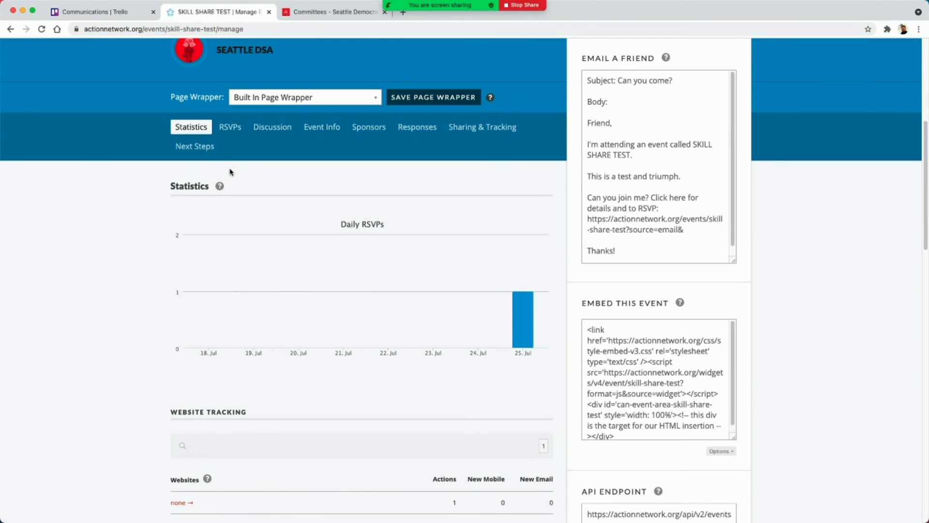
# Select the full direct link for sharing the published event
pyautogui.scroll(3, 290, 128)
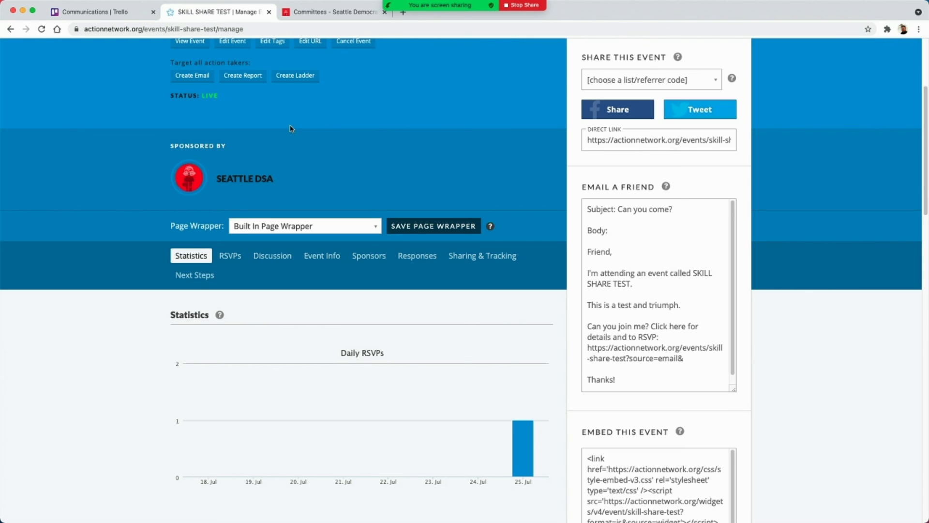
pyautogui.click(661, 143)
pyautogui.scroll(2, 563, 211)
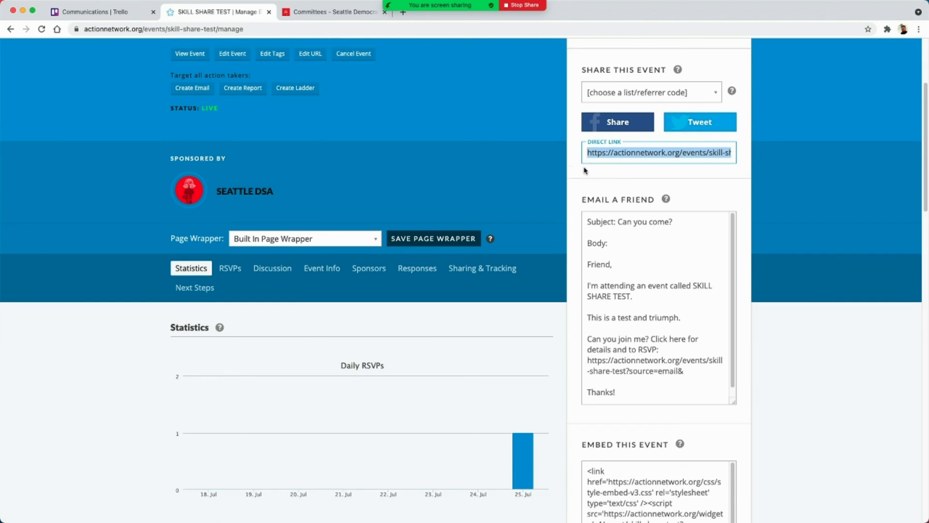